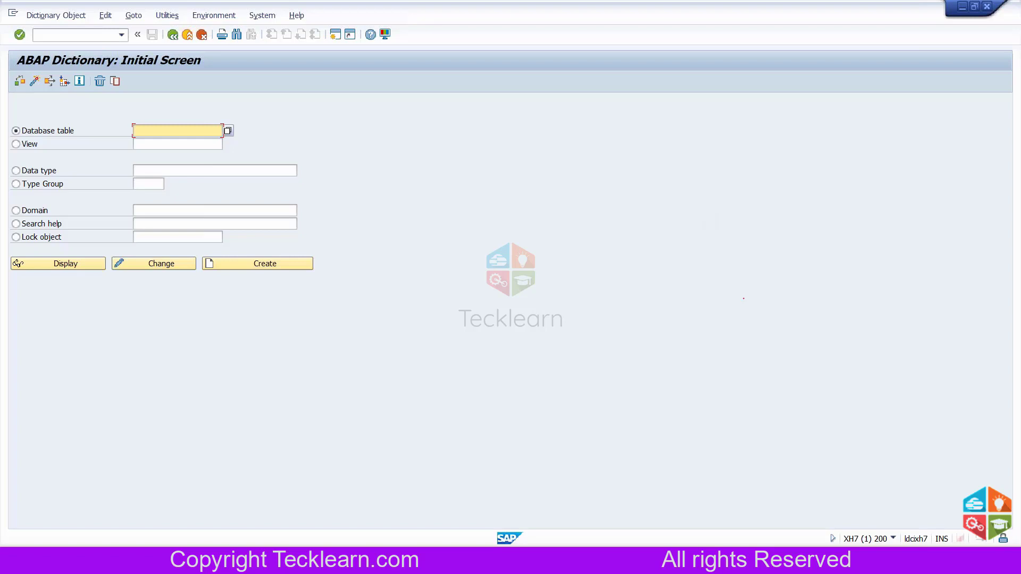
# Display the definition of database table VBAP and open its technical settings.
pyautogui.write('vbap')
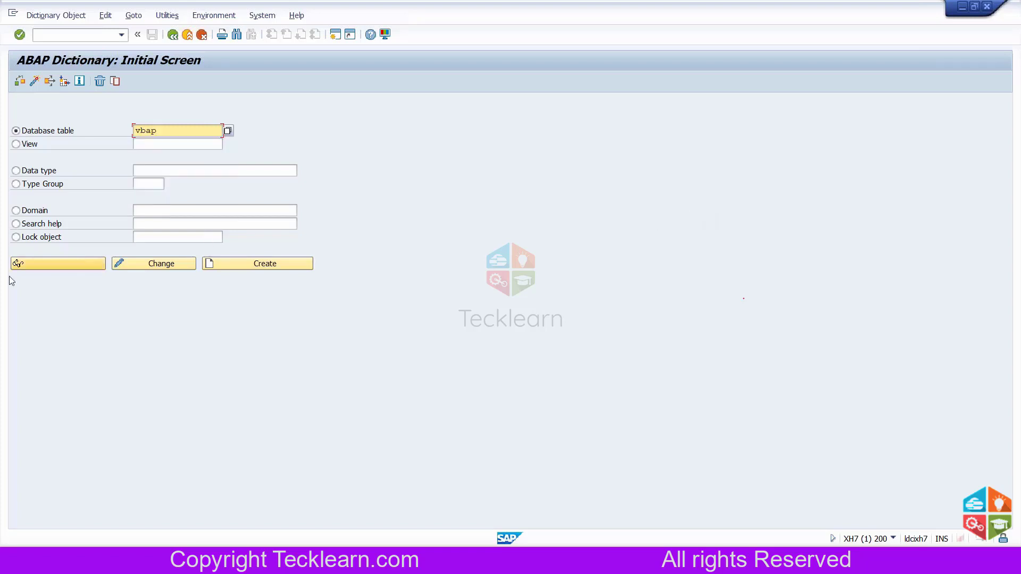
pyautogui.click(69, 264)
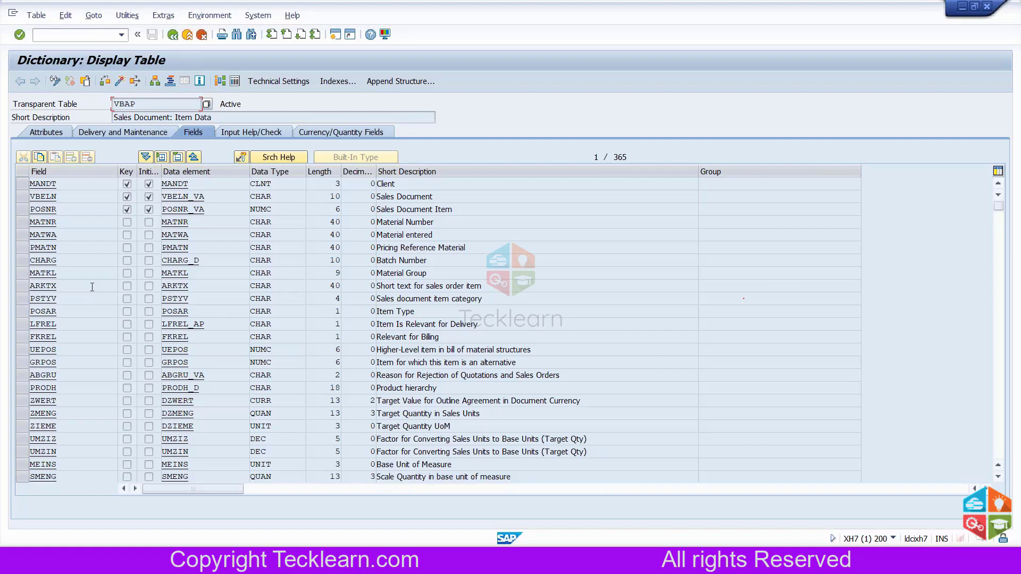
pyautogui.click(279, 80)
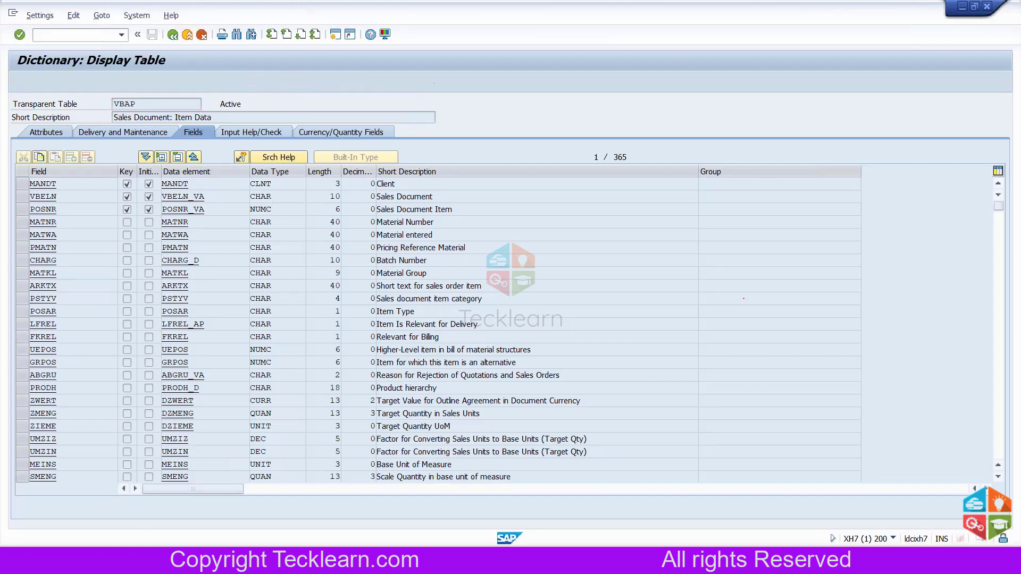
pyautogui.press('F3')
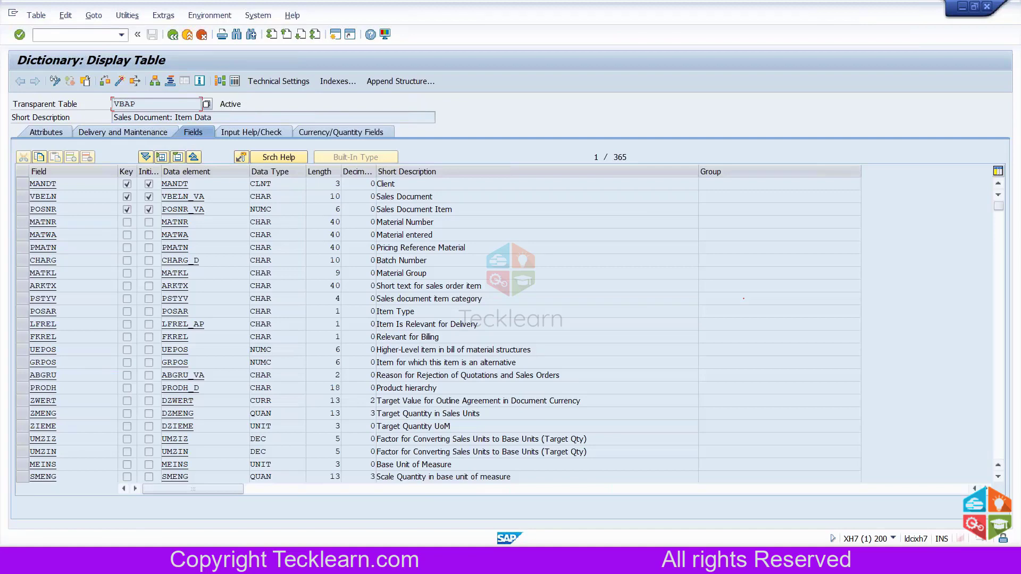
pyautogui.click(285, 84)
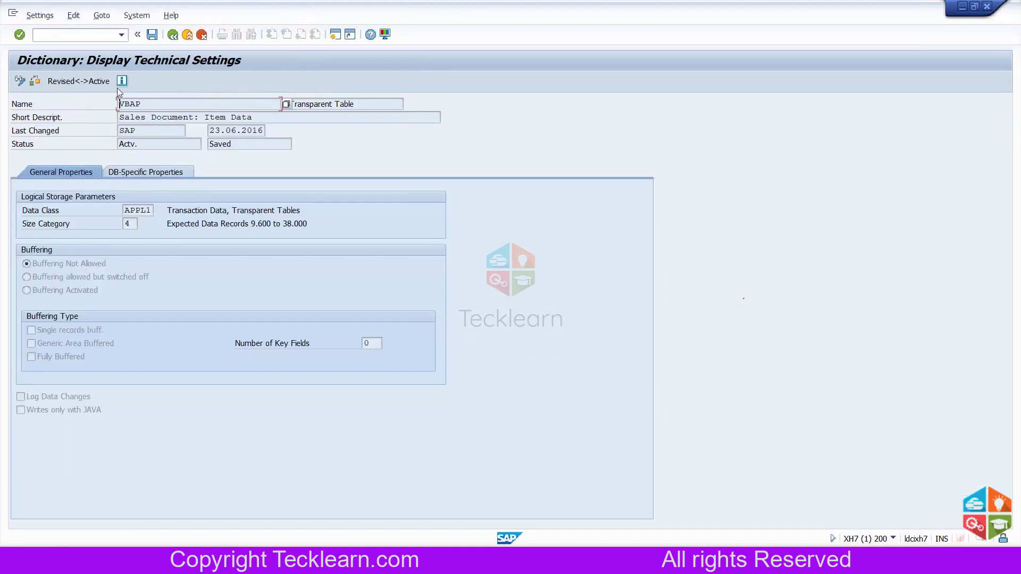
# Check the storage type in VBAP's DB-specific properties and return to the ABAP Dictionary initial screen.
pyautogui.click(149, 173)
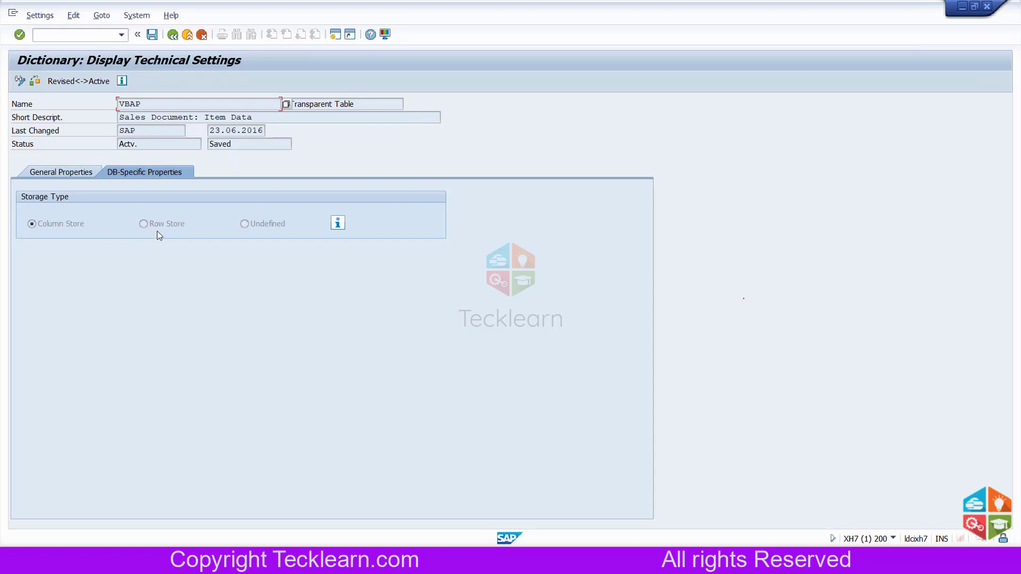
pyautogui.click(136, 170)
pyautogui.press('F3')
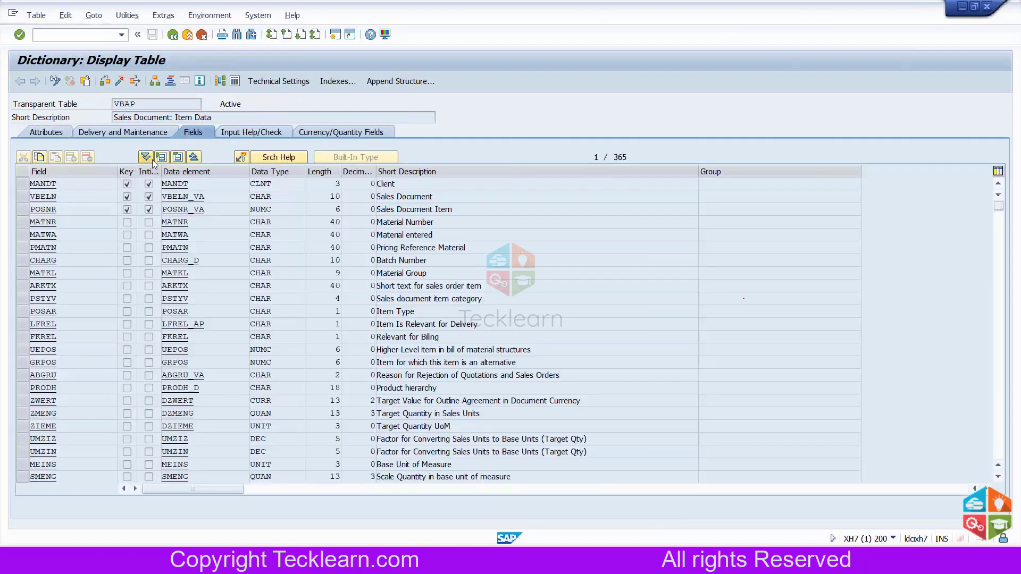
pyautogui.press('F3')
# Try to display the previously entered database table ZCUSTOMER.
pyautogui.press('BackSpace')
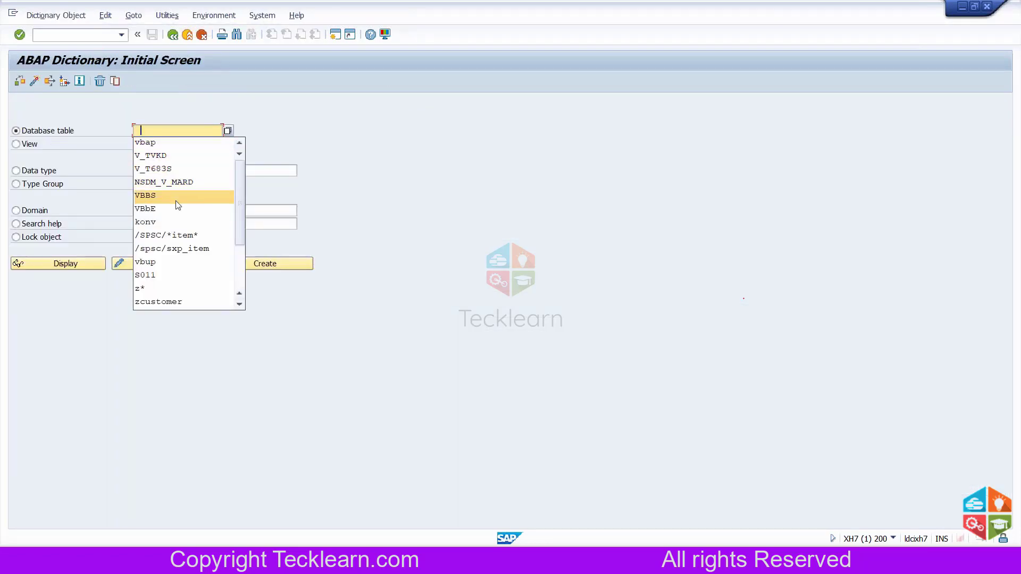
pyautogui.scroll(-2, 178, 266)
pyautogui.scroll(-2, 177, 266)
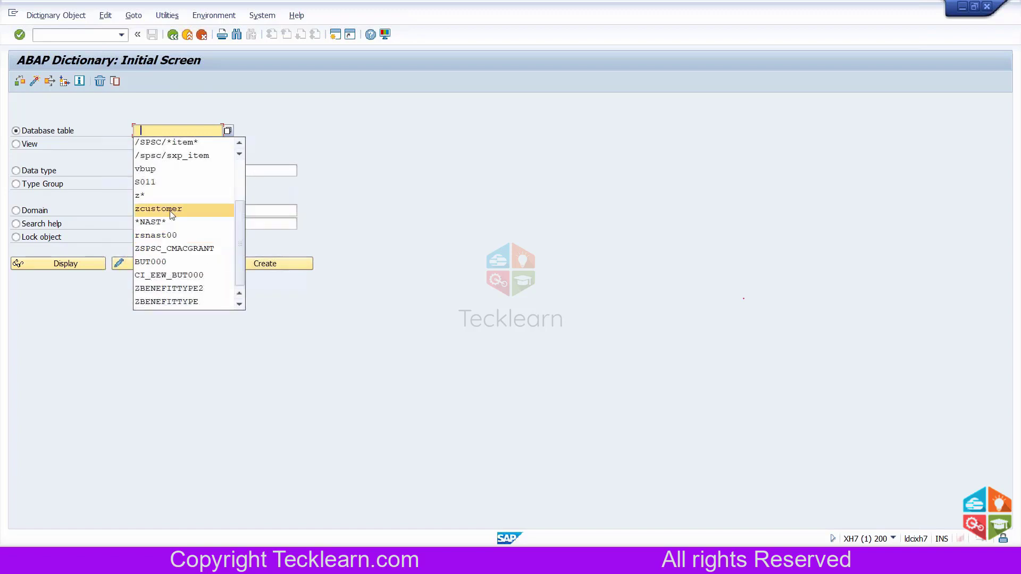
pyautogui.click(160, 214)
pyautogui.click(82, 266)
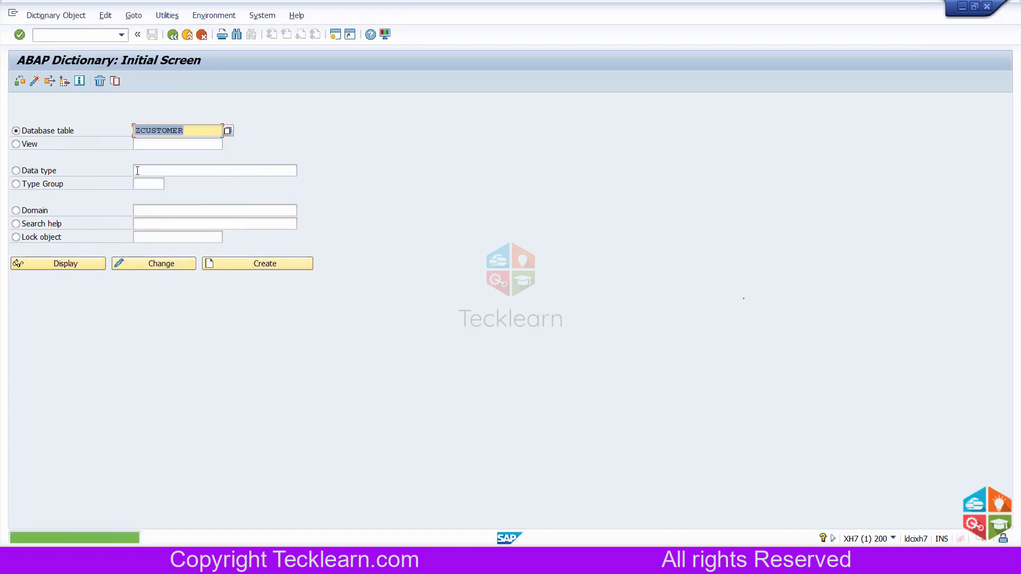
# Search for database tables matching z* and display the table ZSO_TAB from the hit list.
pyautogui.press('BackSpace')
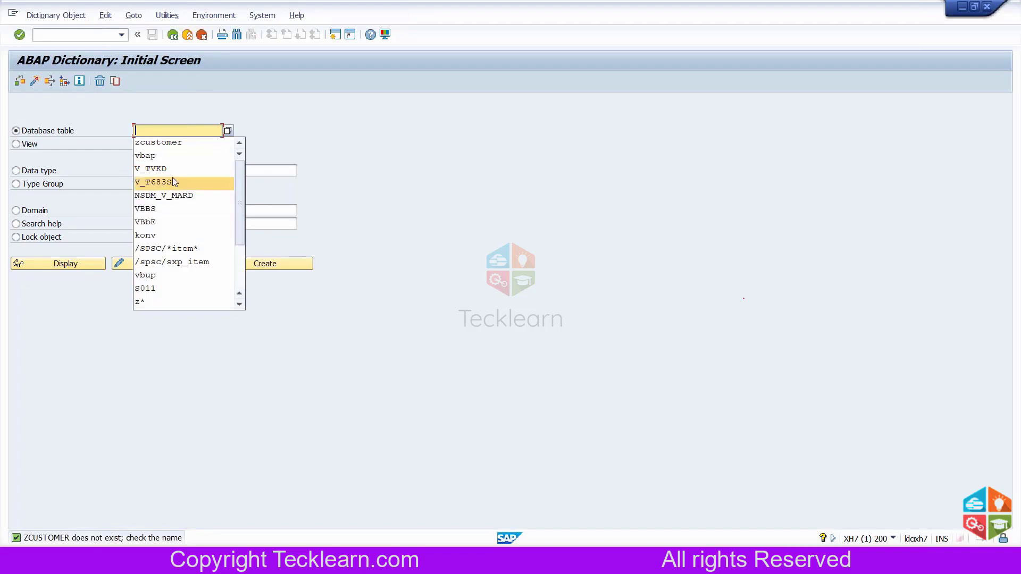
pyautogui.scroll(-2, 174, 182)
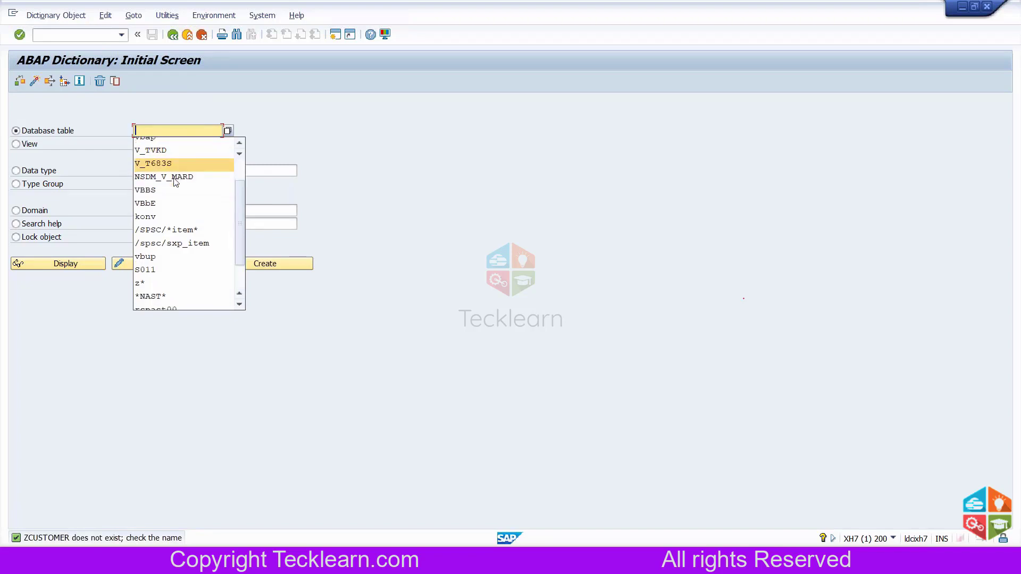
pyautogui.click(179, 223)
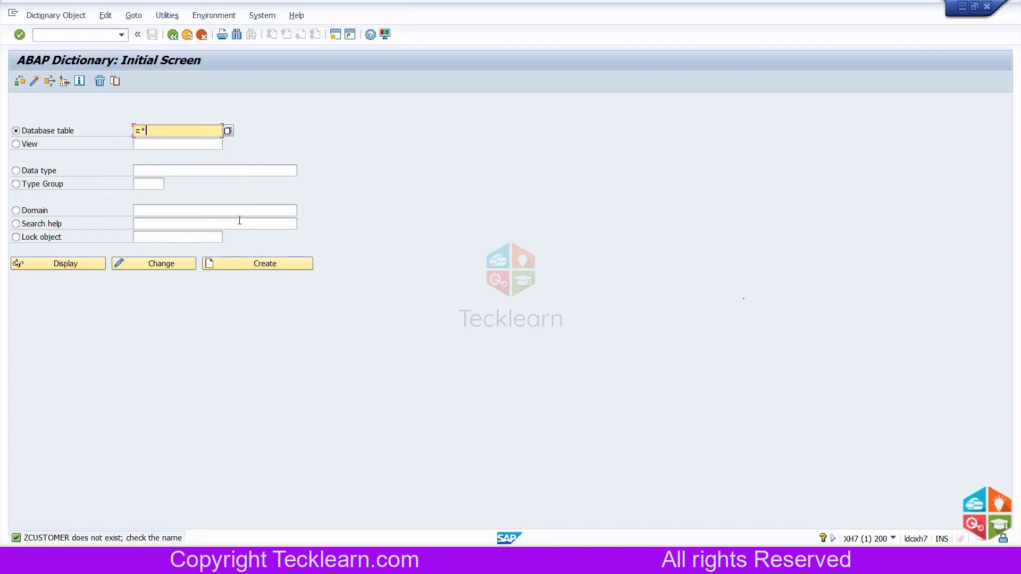
pyautogui.press('F4')
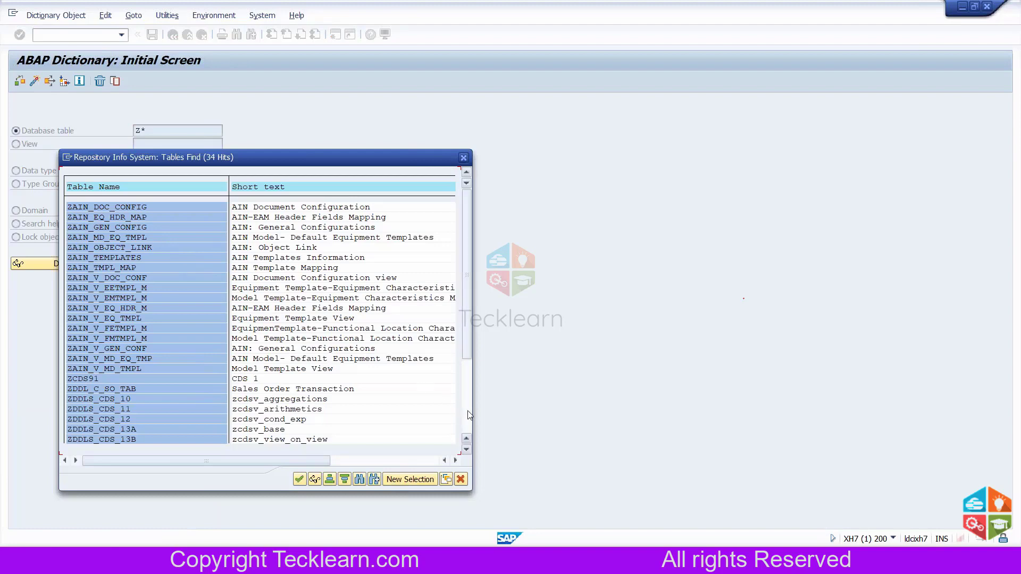
pyautogui.scroll(-5, 198, 309)
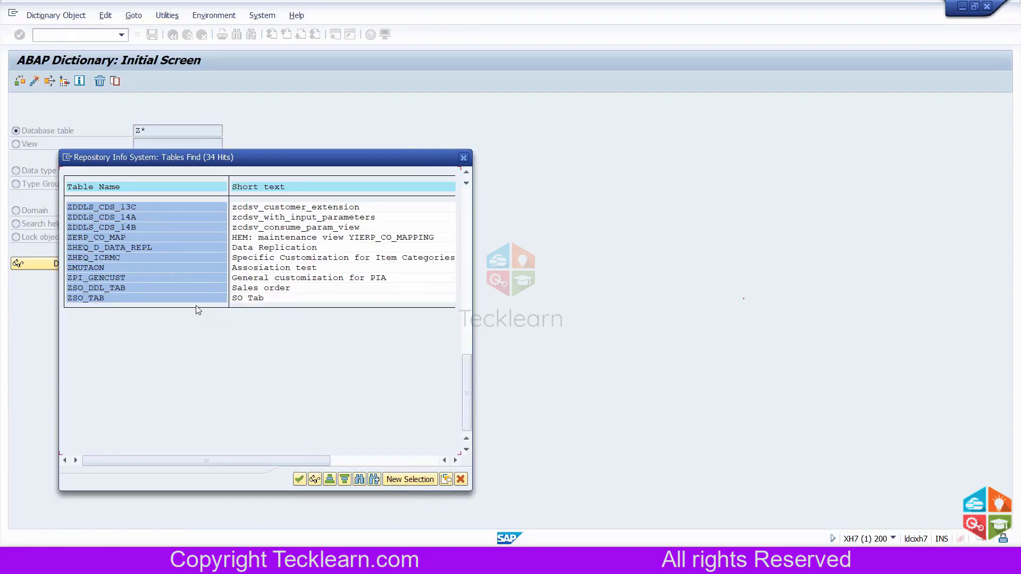
pyautogui.doubleClick(99, 299)
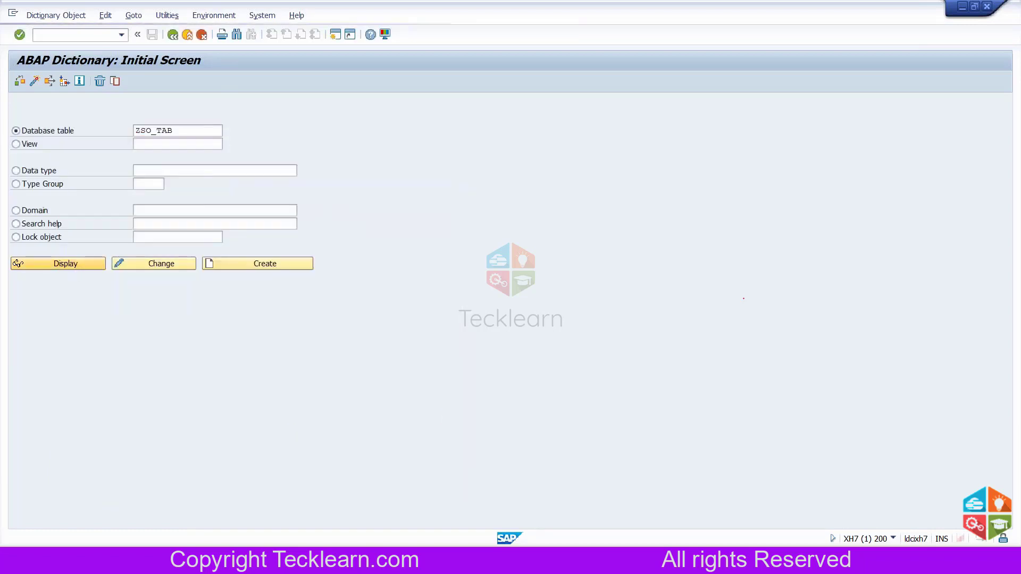
pyautogui.click(58, 264)
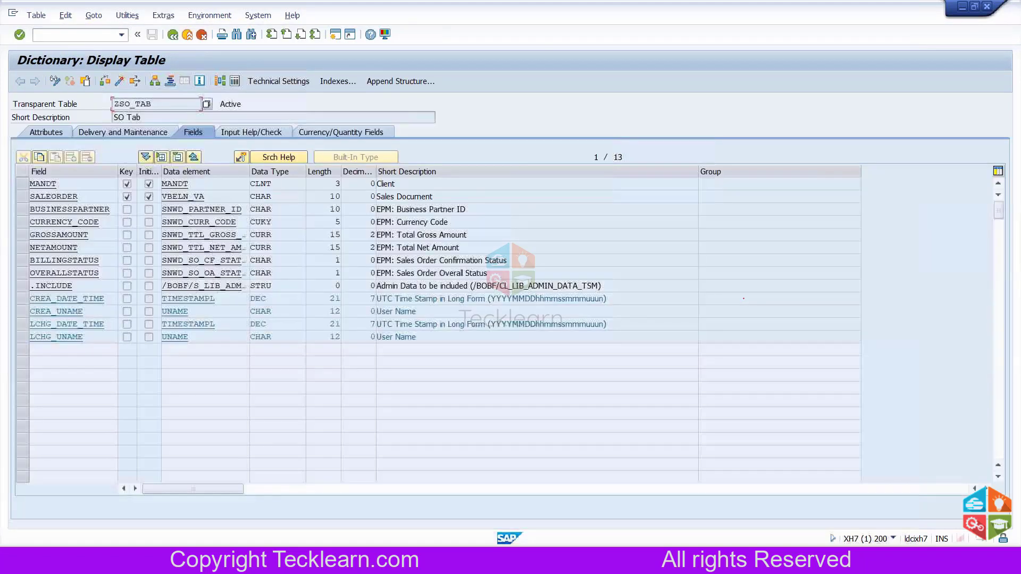
# Open the DB-specific properties in ZSO_TAB's technical settings and switch them to change mode.
pyautogui.click(278, 81)
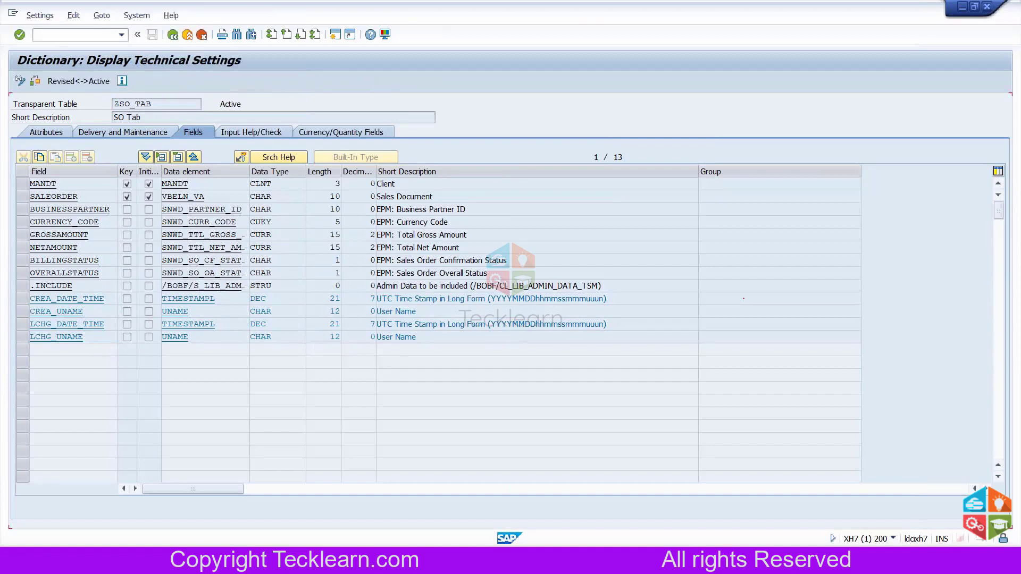
pyautogui.click(147, 172)
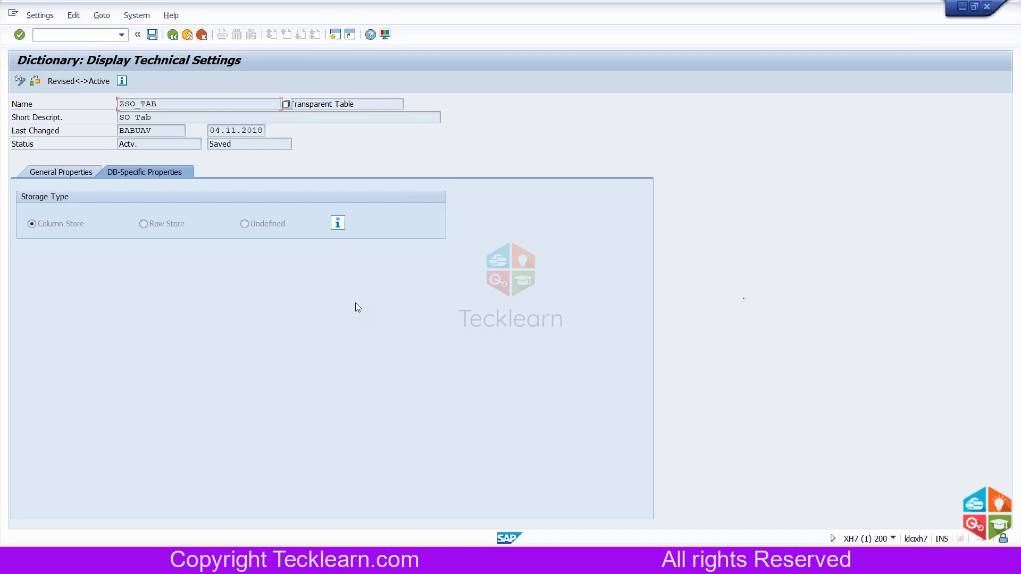
pyautogui.click(19, 81)
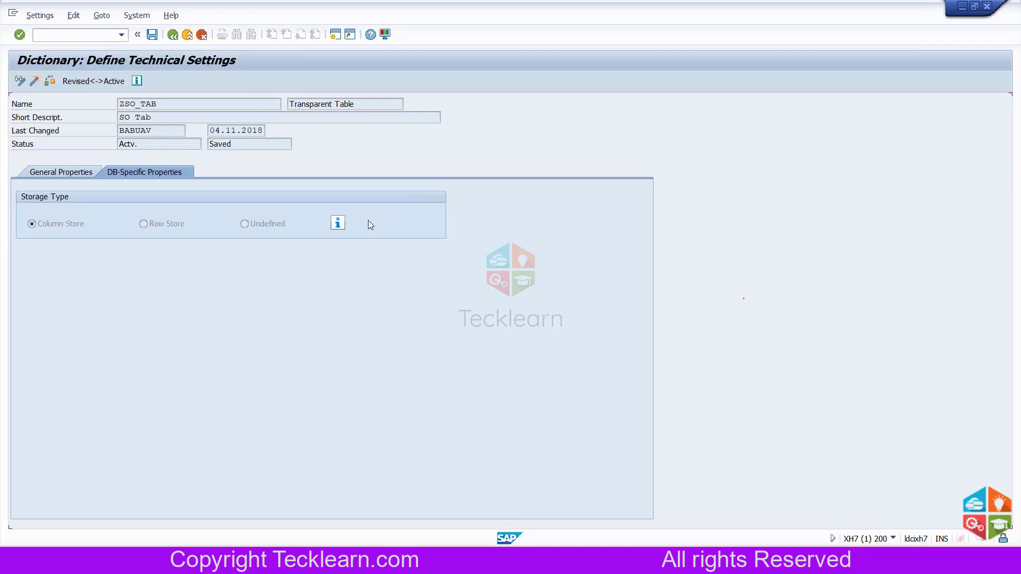
# Try to save ZSO_TAB's technical settings with the storage type Undefined.
pyautogui.click(262, 223)
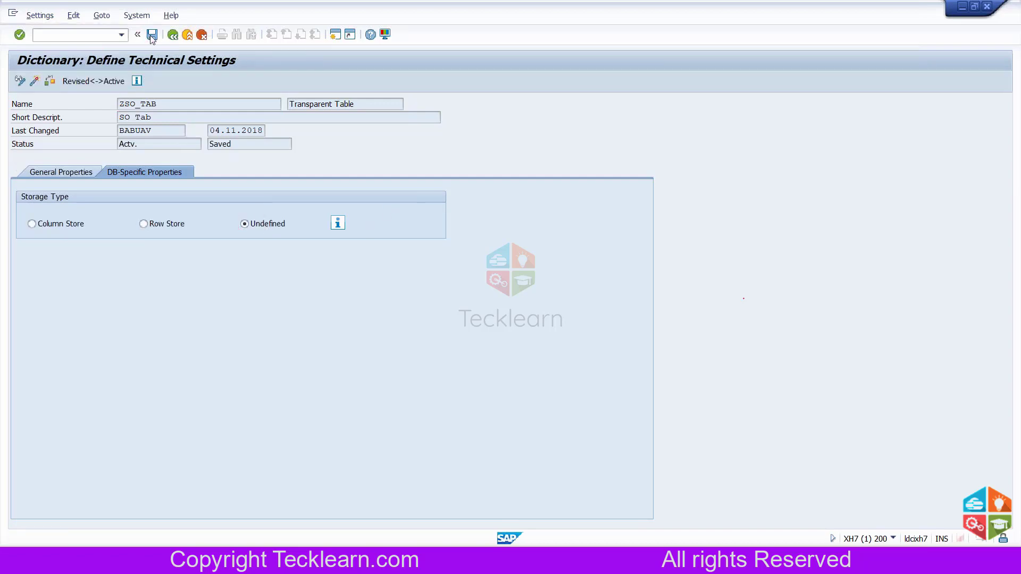
pyautogui.click(152, 35)
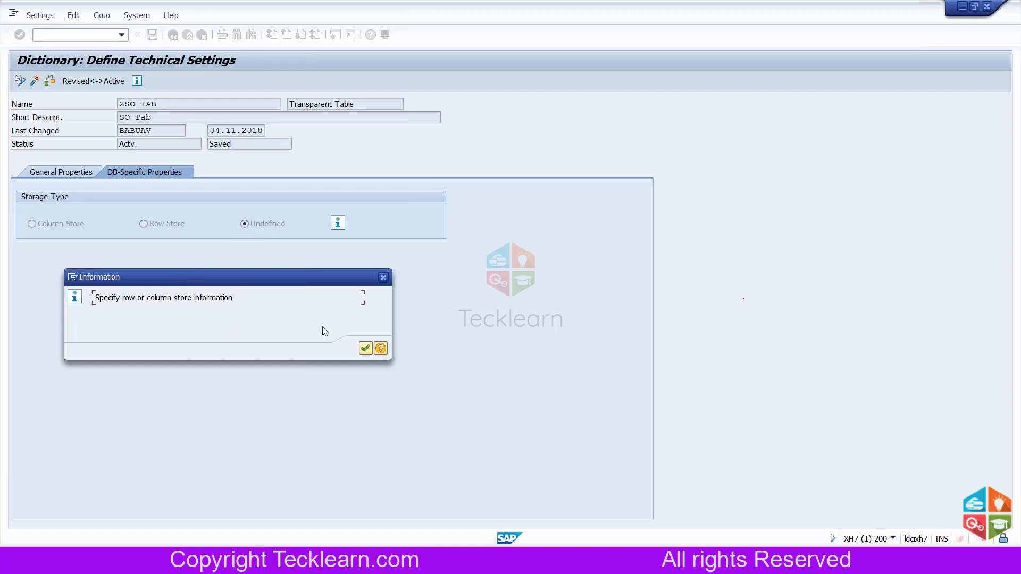
pyautogui.click(364, 349)
# Set ZSO_TAB's storage type to Row Store and save the technical settings.
pyautogui.click(143, 224)
pyautogui.click(64, 228)
pyautogui.click(142, 224)
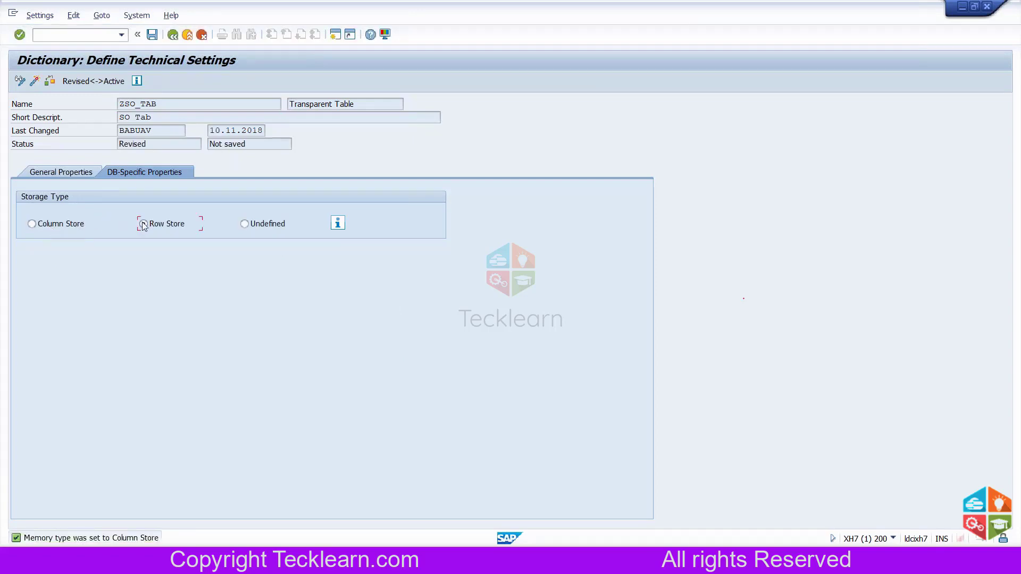
pyautogui.click(152, 35)
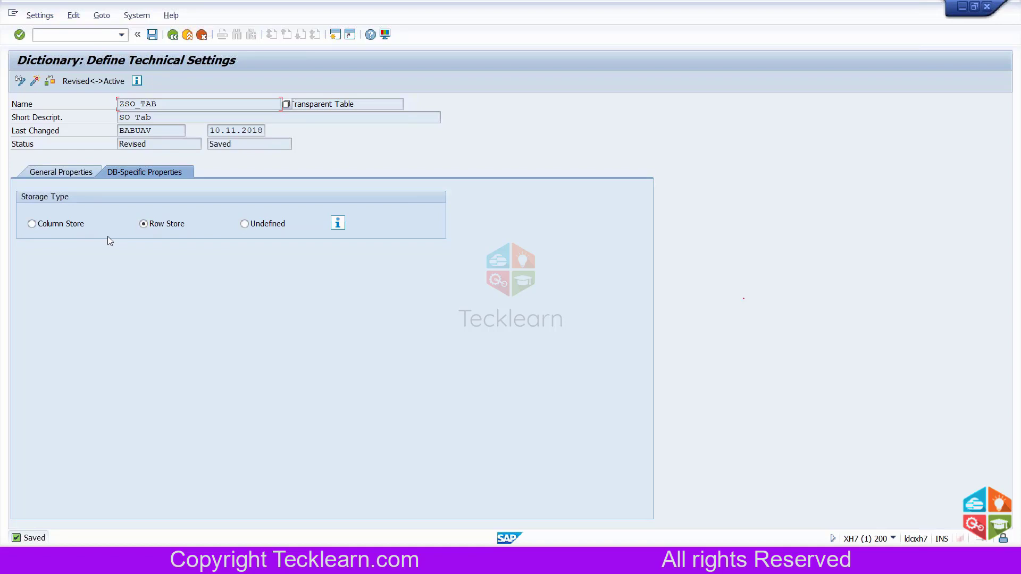
# Read the storage type documentation, focusing on the Undefined setting for transparent, pooled and cluster tables, and close it.
pyautogui.click(343, 224)
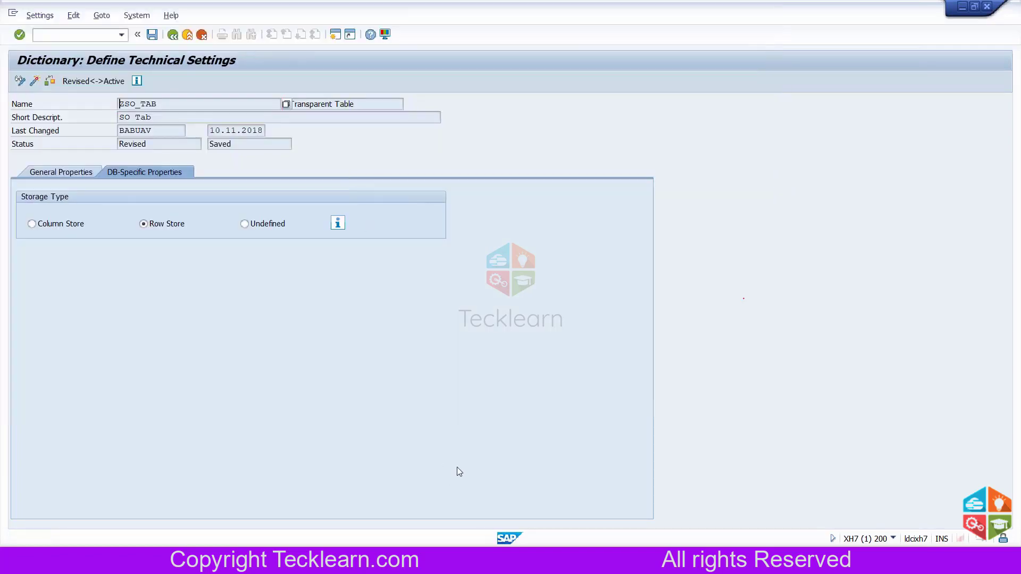
pyautogui.hotkey('alt', 'Tab')
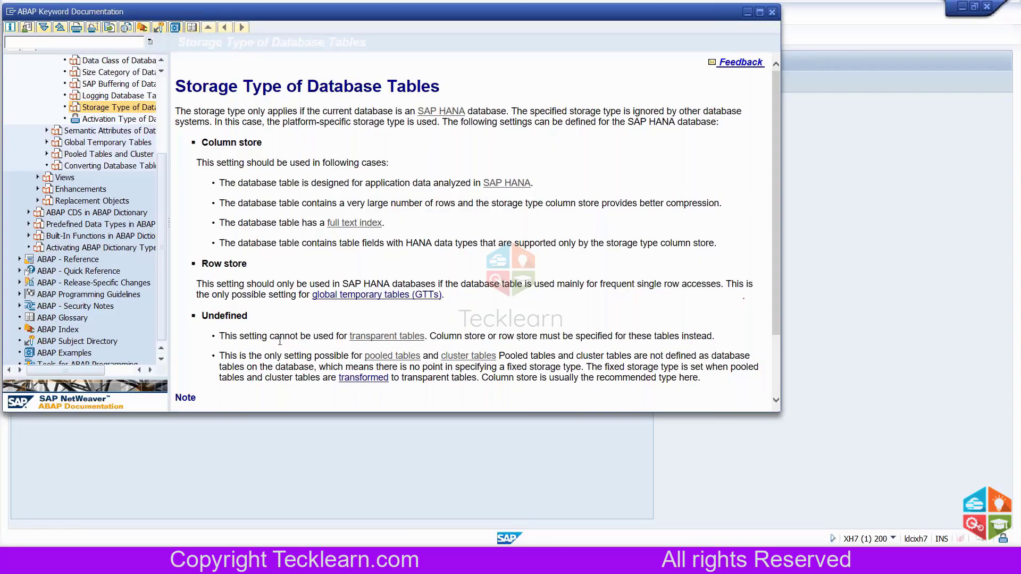
pyautogui.moveTo(237, 333); pyautogui.dragTo(715, 339)
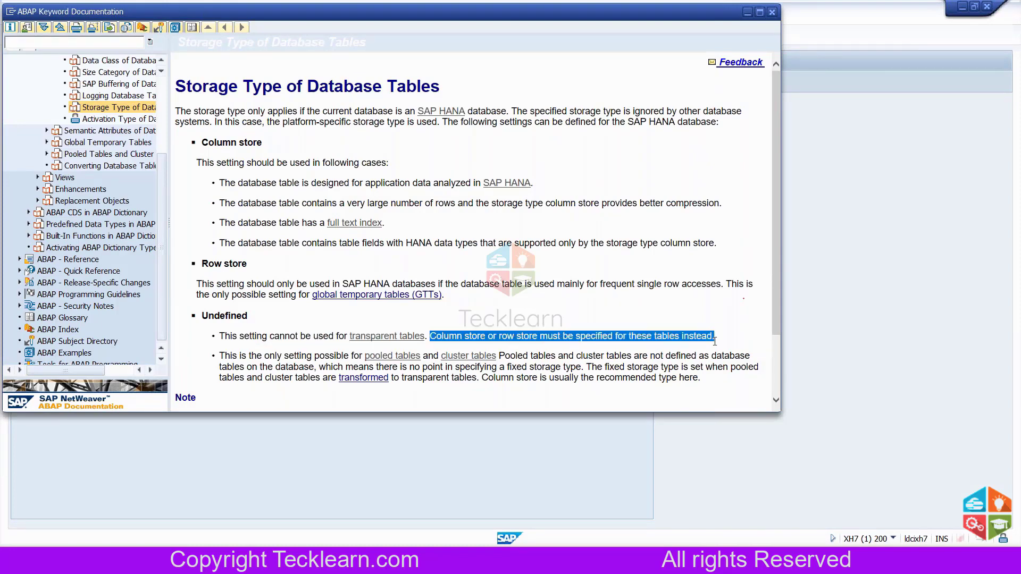
pyautogui.click(730, 339)
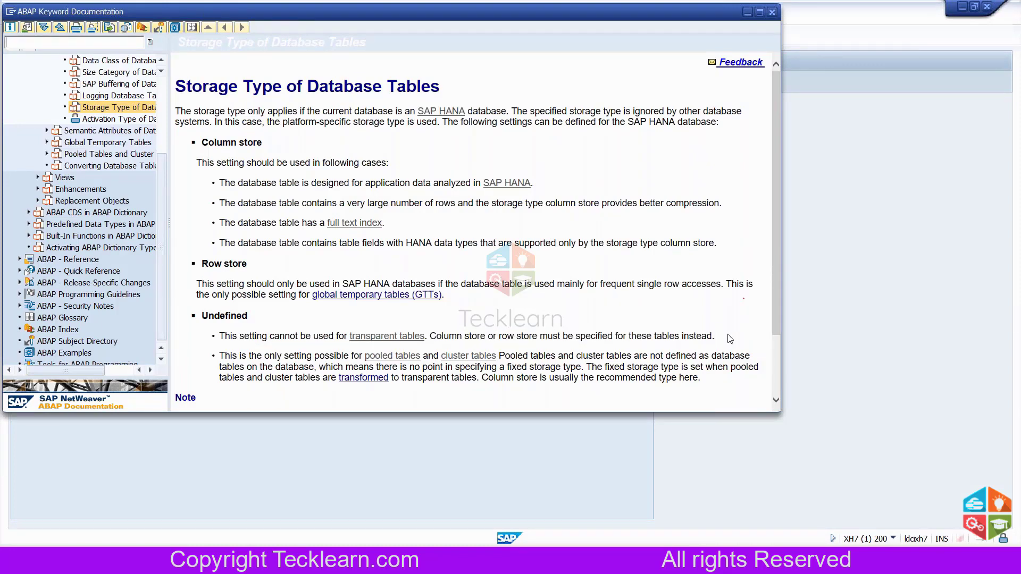
pyautogui.moveTo(239, 355); pyautogui.dragTo(590, 355)
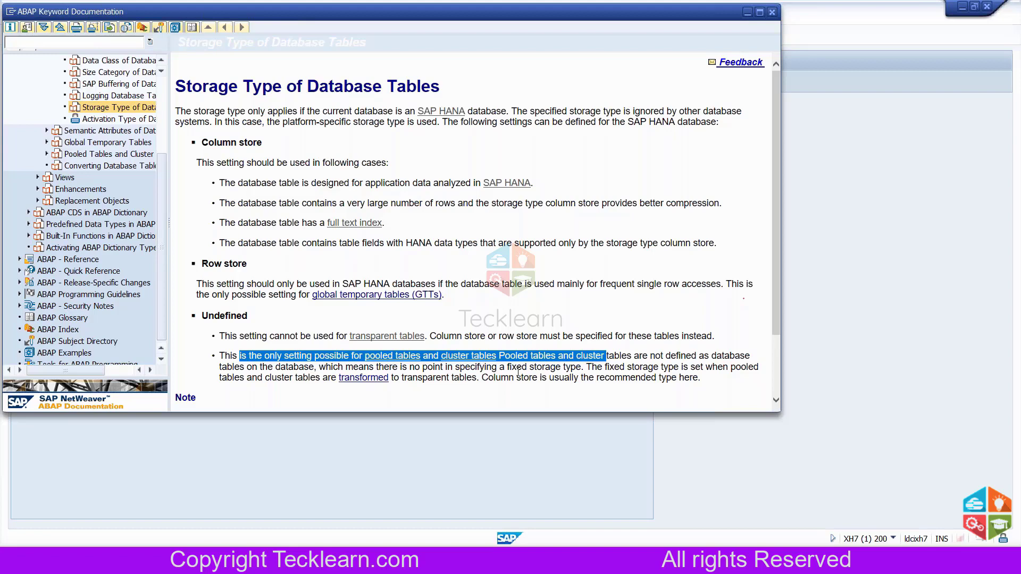
pyautogui.moveTo(484, 378); pyautogui.dragTo(703, 379)
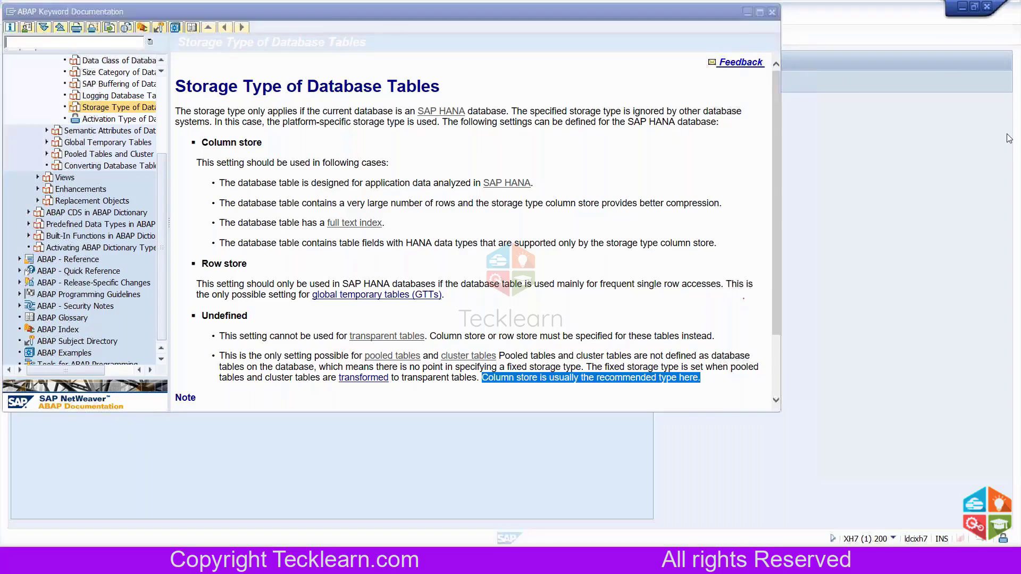
pyautogui.click(761, 155)
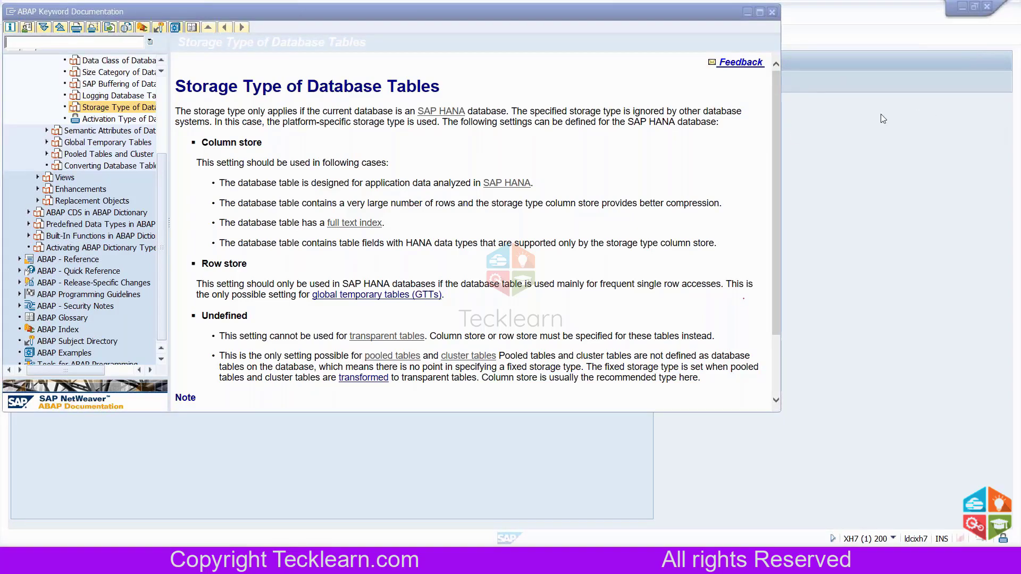
pyautogui.click(772, 12)
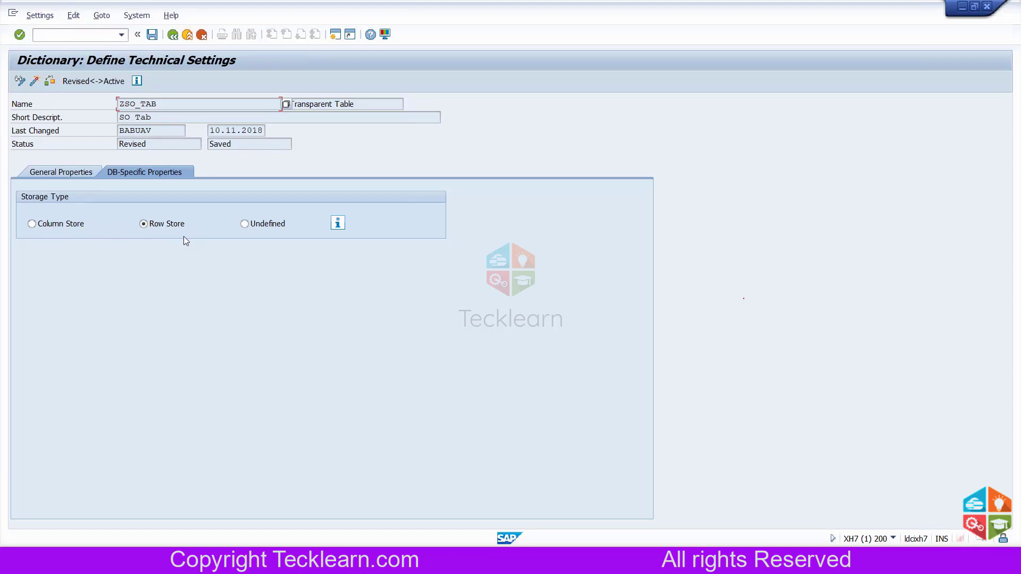
# Activate ZSO_TAB's technical settings and return to the ABAP Dictionary initial screen.
pyautogui.click(87, 82)
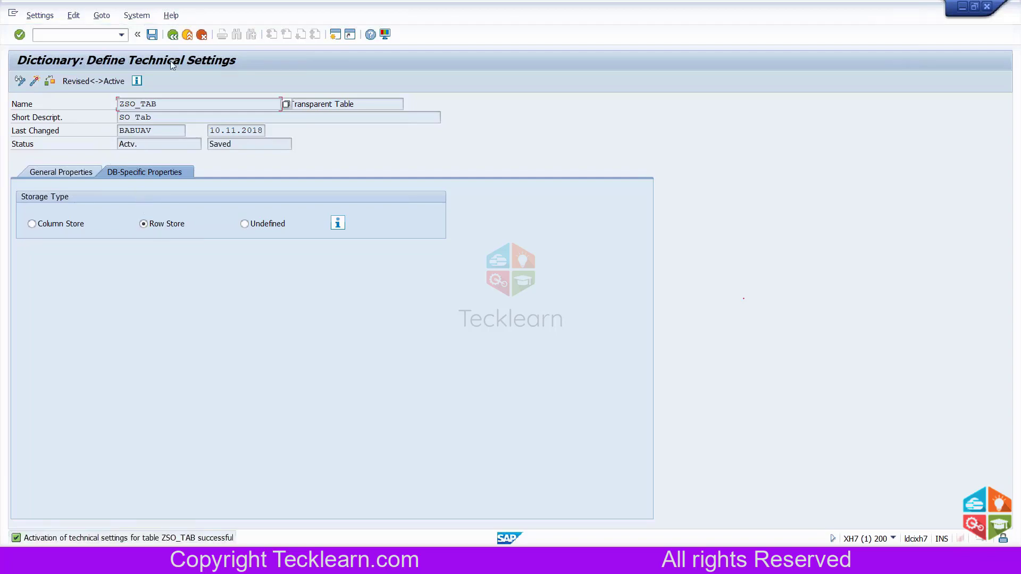
pyautogui.click(171, 37)
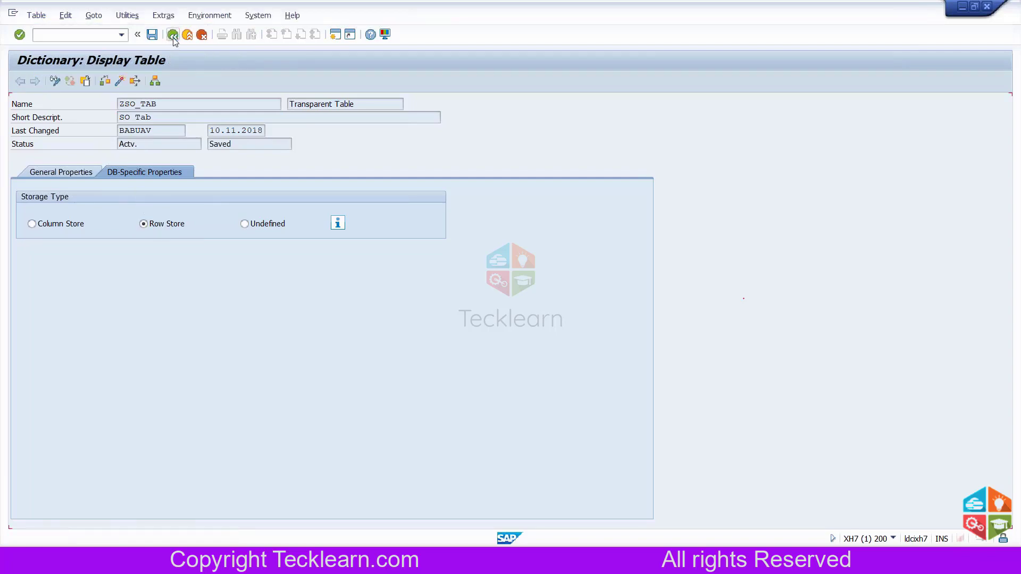
pyautogui.click(173, 36)
pyautogui.click(173, 35)
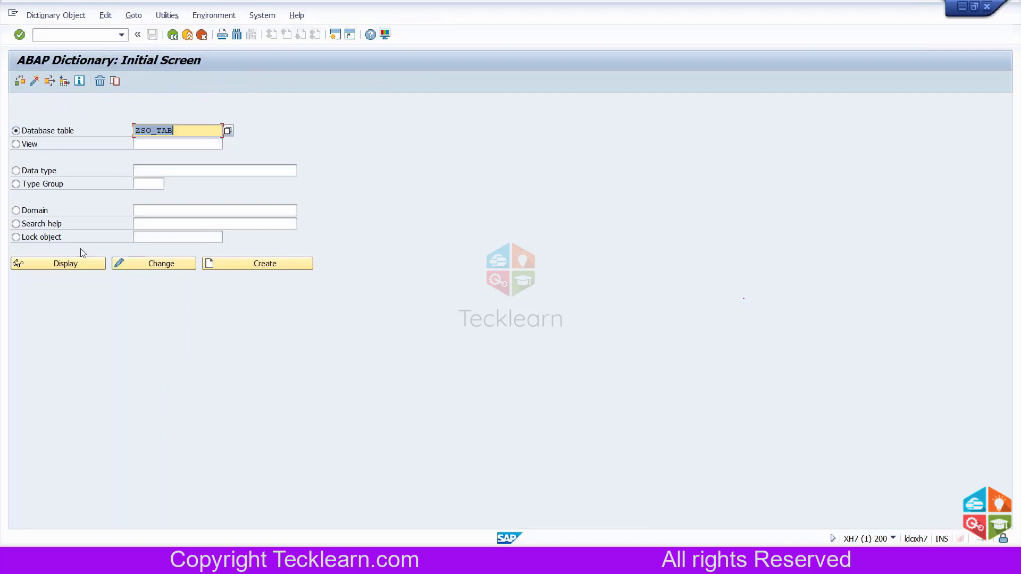
# Display ZSO_TAB's technical settings and check the storage type in its database-specific properties.
pyautogui.click(64, 263)
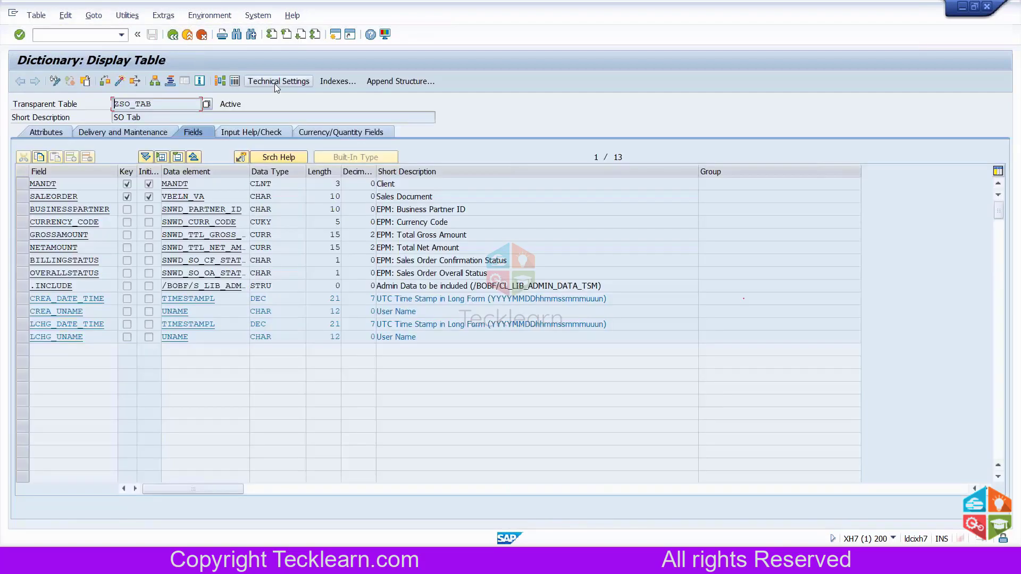
pyautogui.click(281, 84)
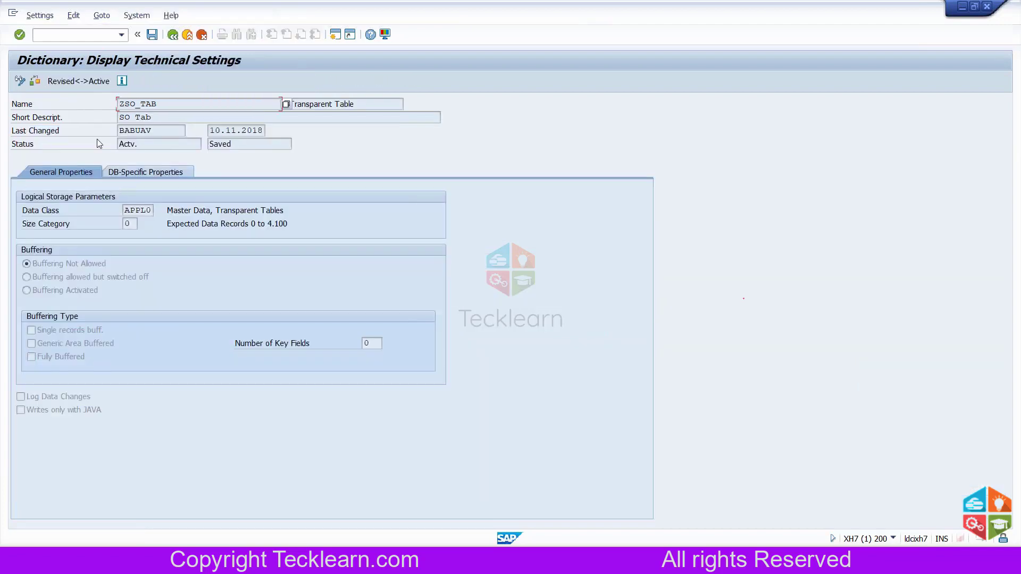
pyautogui.click(152, 174)
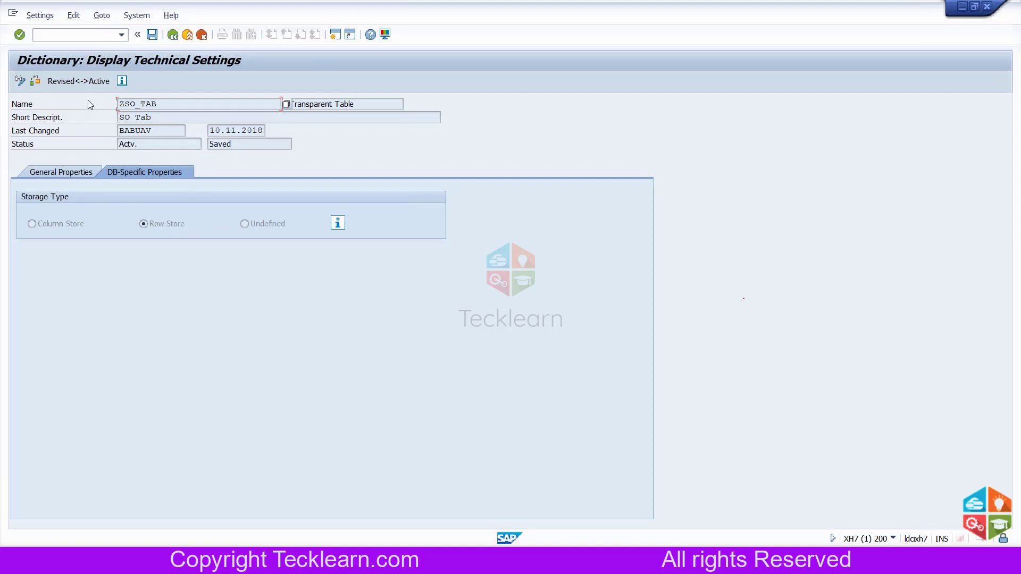
pyautogui.click(84, 169)
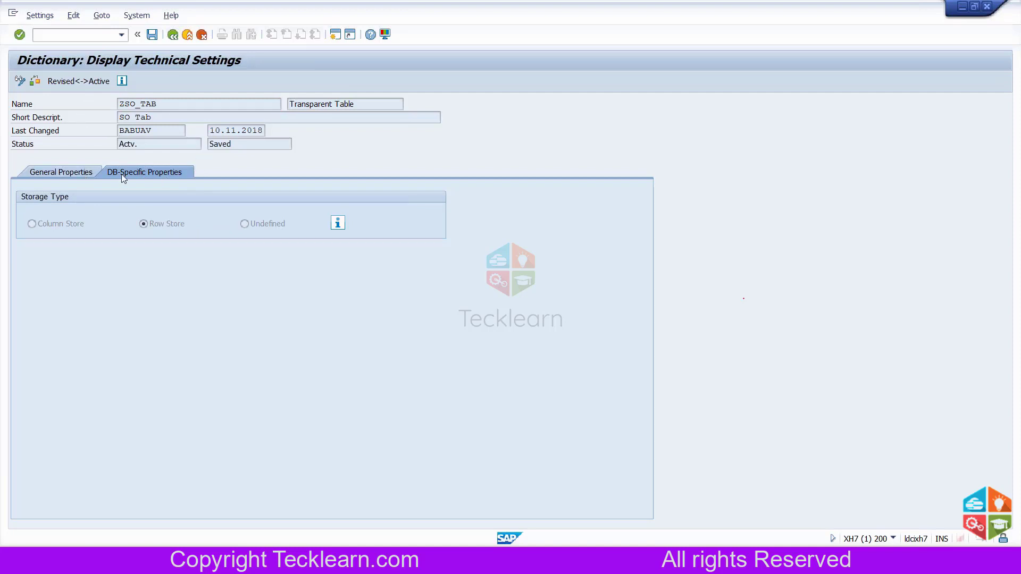
pyautogui.click(169, 174)
pyautogui.click(152, 103)
pyautogui.moveTo(151, 104); pyautogui.dragTo(119, 104)
pyautogui.click(119, 103)
# Open the system status and examine the release of the underlying database.
pyautogui.click(136, 16)
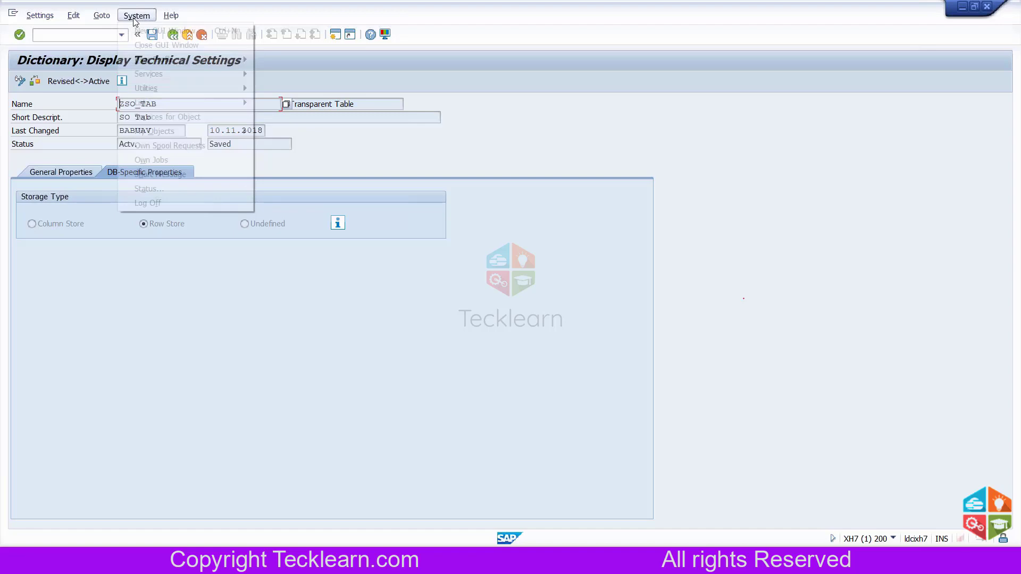
pyautogui.click(177, 193)
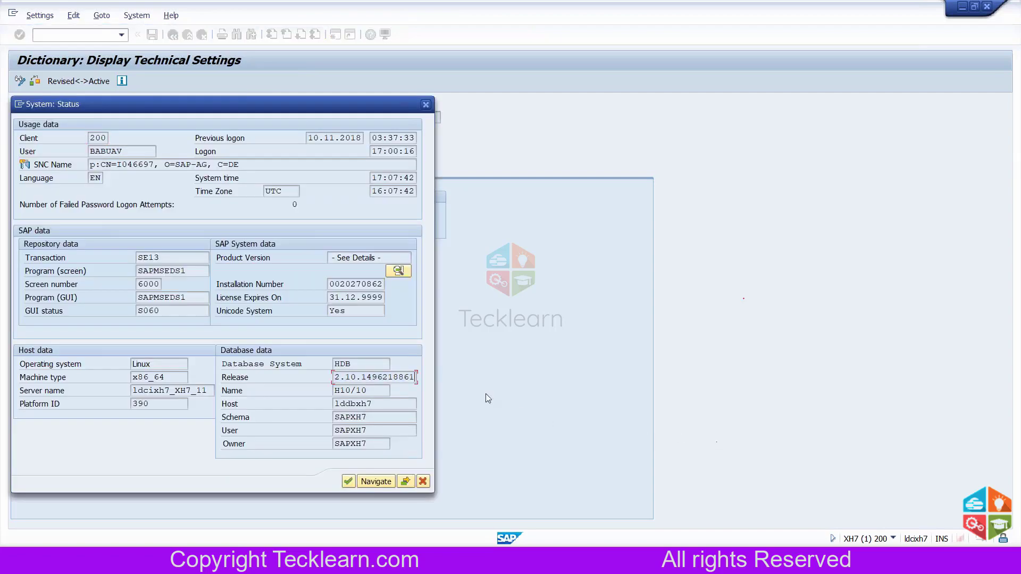
pyautogui.moveTo(417, 377); pyautogui.dragTo(300, 377)
pyautogui.click(299, 377)
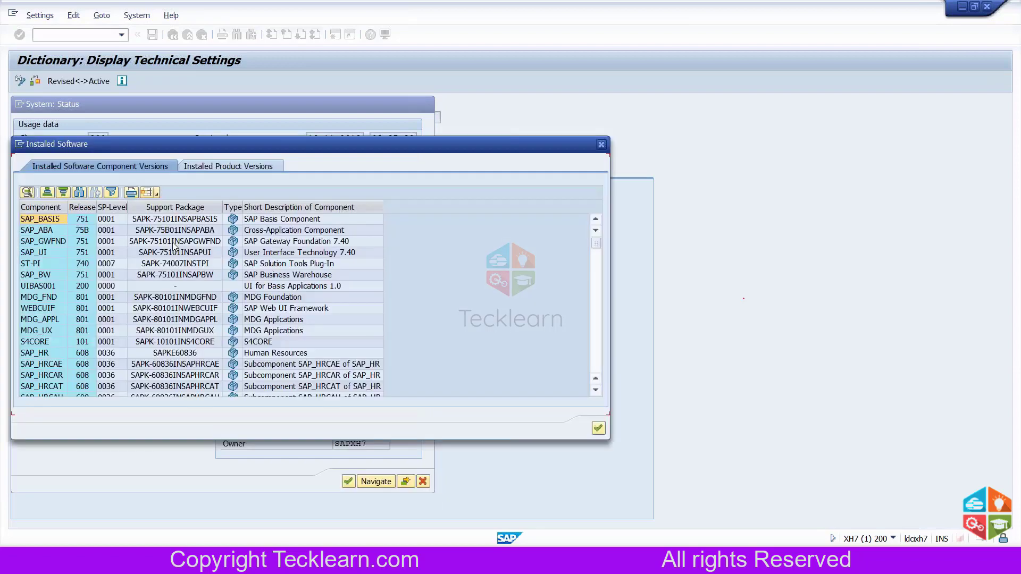
# Examine the release of the S4CORE component among the installed software component versions.
pyautogui.moveTo(310, 140); pyautogui.dragTo(313, 109)
pyautogui.click(47, 310)
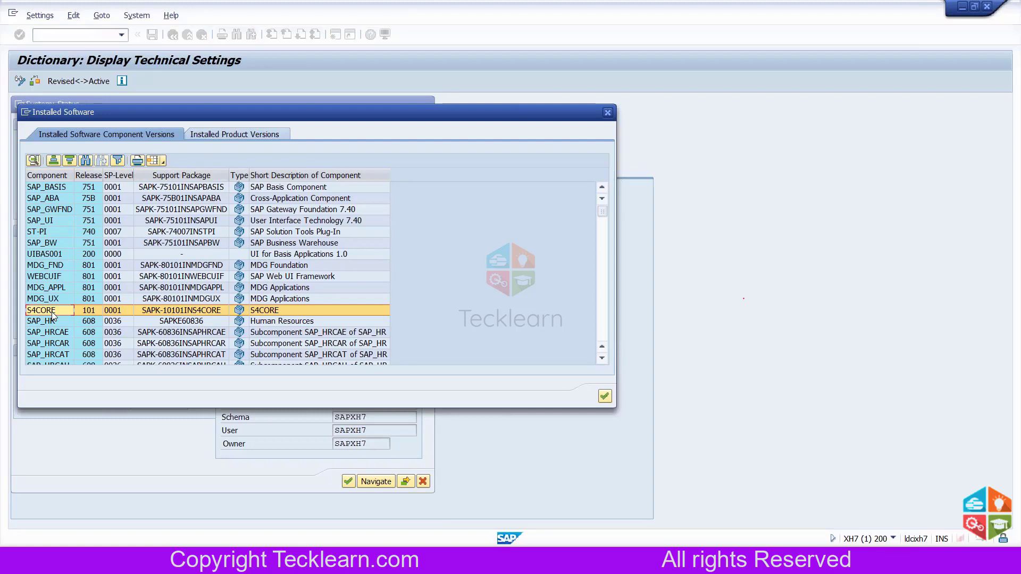
pyautogui.click(88, 312)
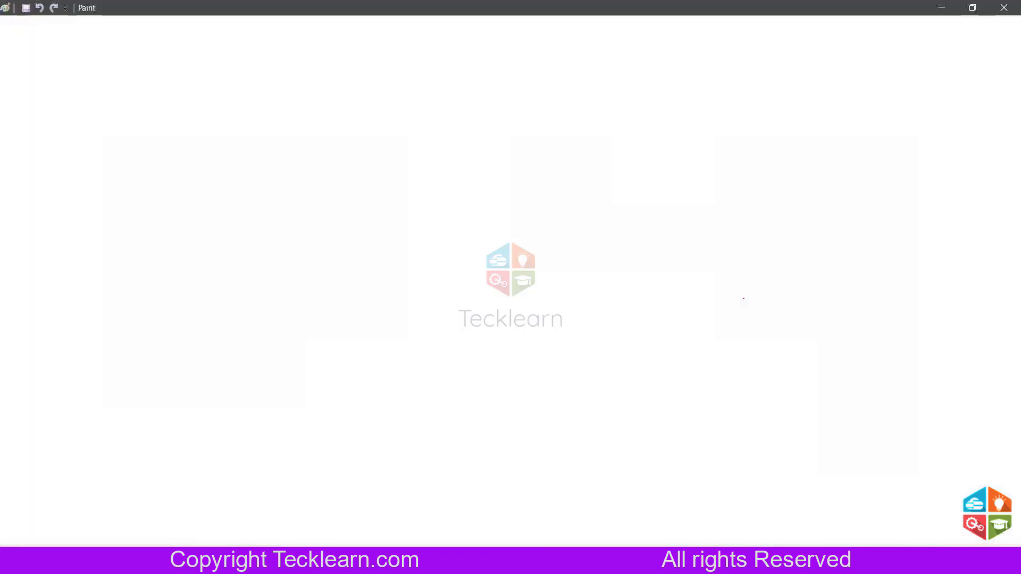
# In Paint, add a text box reading "S/4 HANA 1511 - 100 S4CORE" and widen it to about 356 px.
pyautogui.click(181, 45)
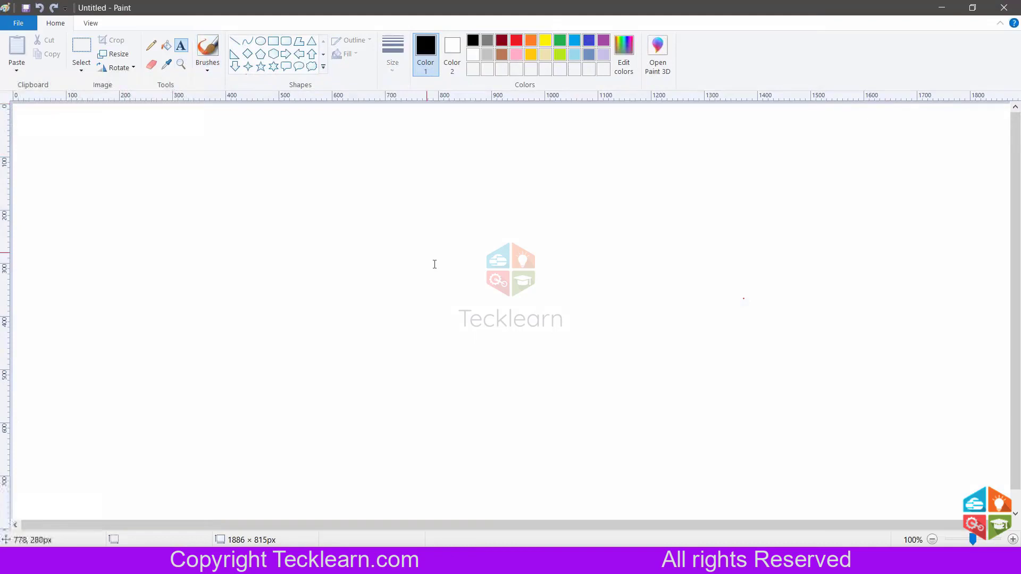
pyautogui.click(155, 203)
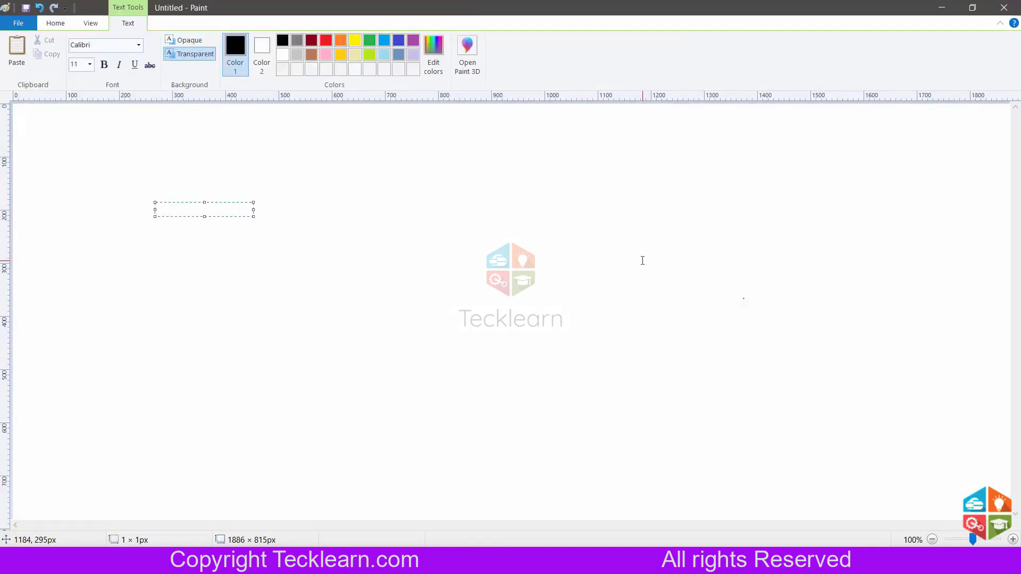
pyautogui.write('S/4 HANA 1511 ')
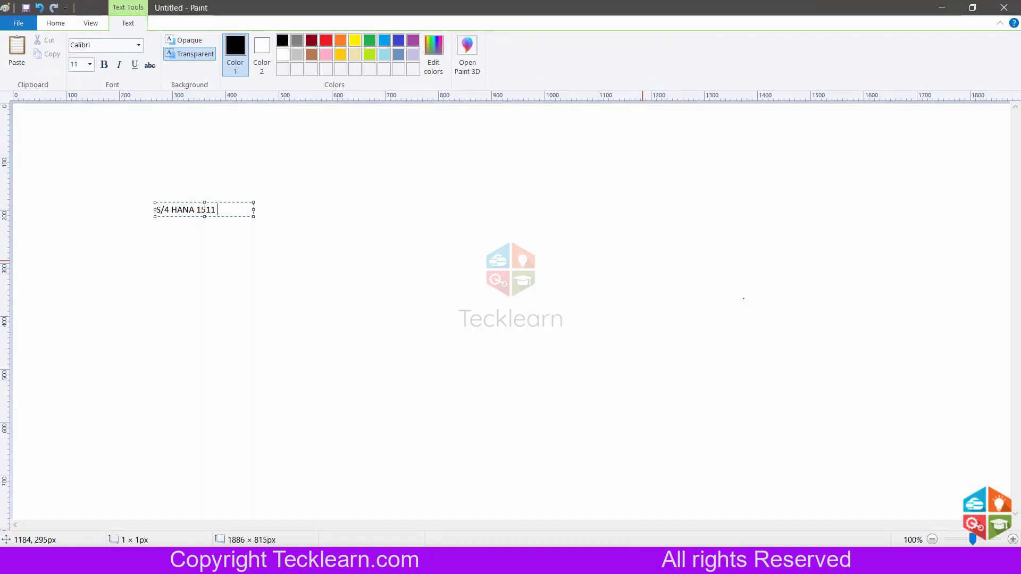
pyautogui.write('-')
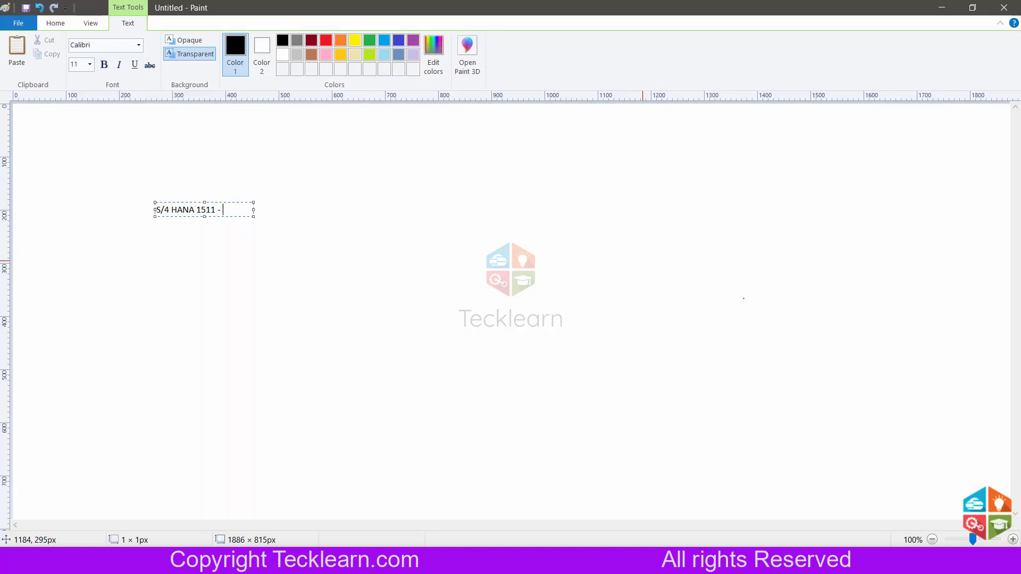
pyautogui.write('100')
pyautogui.write('S4CORE')
pyautogui.moveTo(254, 215); pyautogui.dragTo(341, 214)
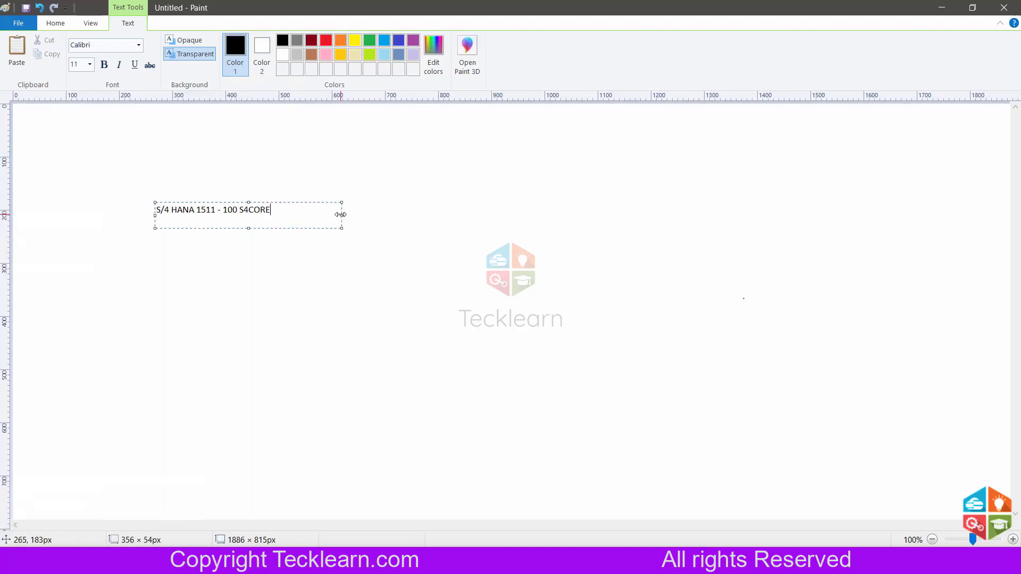
# Add a second line reading "S/4 HANA 1610 - 101 S4CORE" to the text box.
pyautogui.click(308, 217)
pyautogui.press('Return')
pyautogui.write('S/4 HAN')
pyautogui.press('BackSpace')
pyautogui.press('BackSpace')
pyautogui.write('ANA')
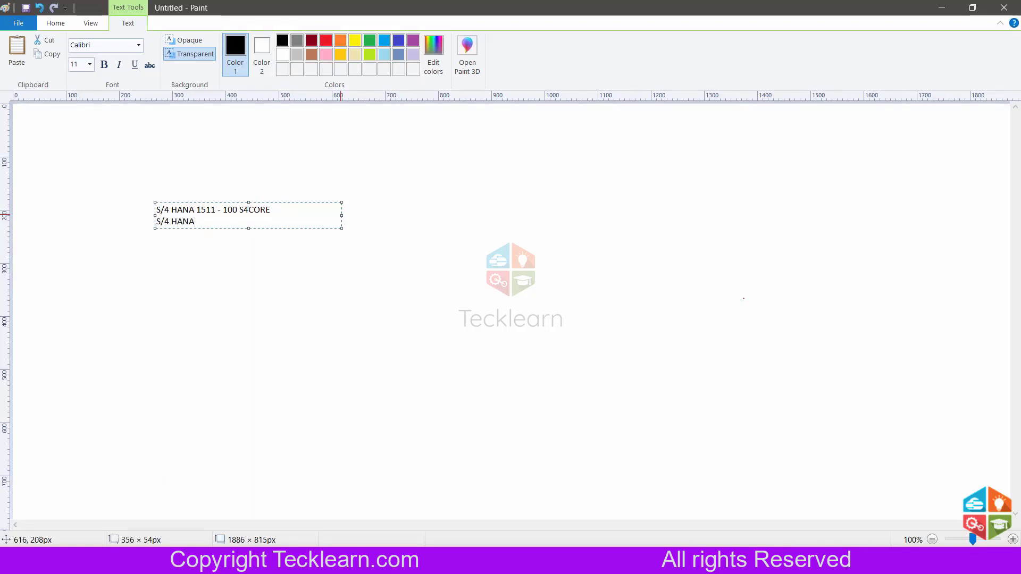
pyautogui.write(' 1610 - 101 S4CORE')
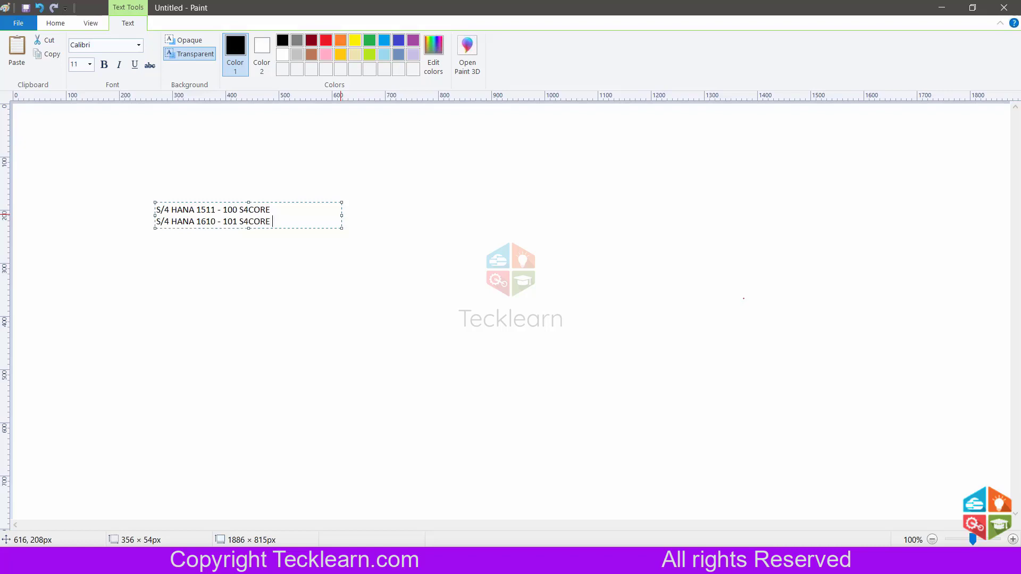
# Append the support package note "SP 1 & 2" to the S/4 HANA 1610 line.
pyautogui.write(' PATCH 1')
pyautogui.press('BackSpace')
pyautogui.press('BackSpace')
pyautogui.press('BackSpace')
pyautogui.press('BackSpace')
pyautogui.press('BackSpace')
pyautogui.press('BackSpace')
pyautogui.press('BackSpace')
pyautogui.write('SP 1 &')
pyautogui.press('BackSpace')
pyautogui.write('& 3')
pyautogui.press('BackSpace')
pyautogui.write('2')
# Add a third line reading "S/4 HANA 1709 - 102 S4CORE" to the text box.
pyautogui.press('Return')
pyautogui.write('S')
pyautogui.write('/')
pyautogui.write('4 HANA')
pyautogui.write(' 19')
pyautogui.write('09')
pyautogui.press('BackSpace')
pyautogui.press('BackSpace')
pyautogui.press('BackSpace')
pyautogui.write('709 - ')
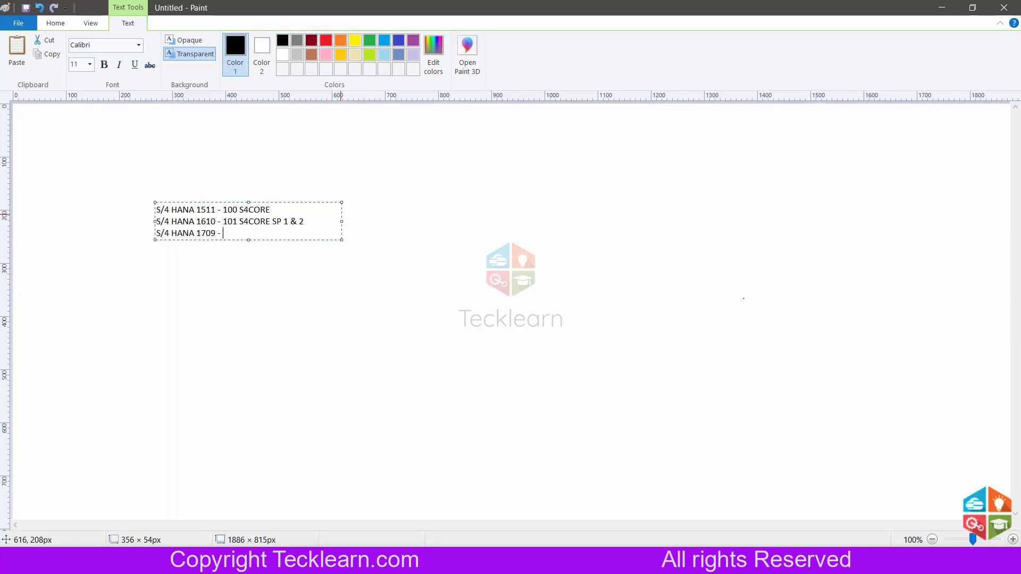
pyautogui.write('102 S$CORE')
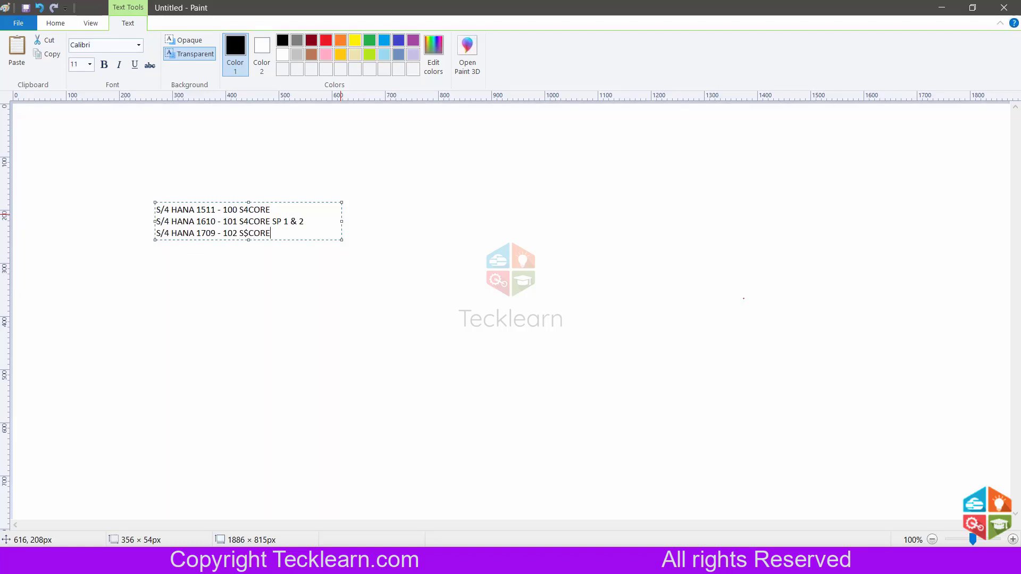
pyautogui.press('BackSpace')
pyautogui.press('BackSpace')
pyautogui.press('BackSpace')
pyautogui.press('BackSpace')
pyautogui.press('BackSpace')
pyautogui.write('4CORE')
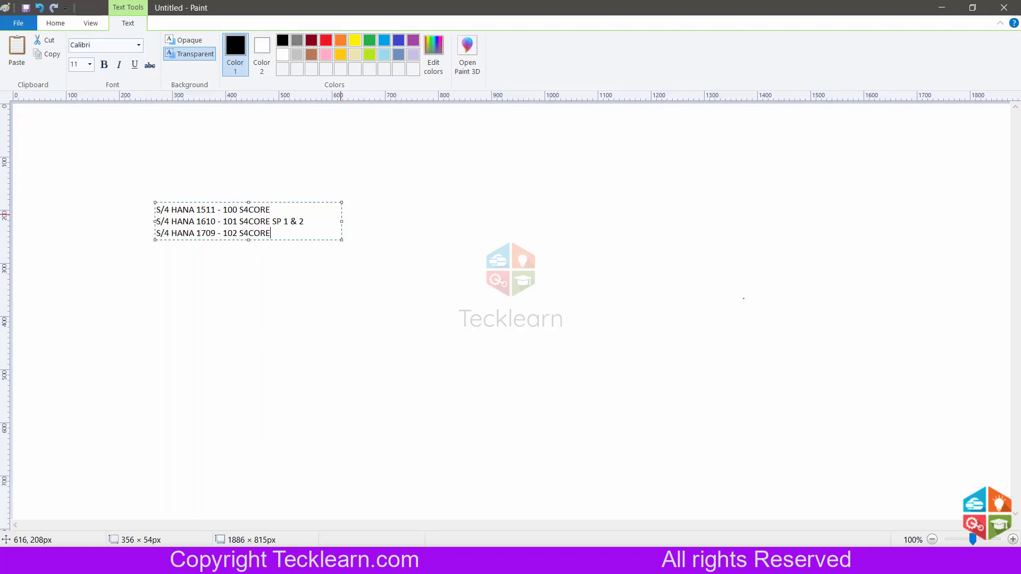